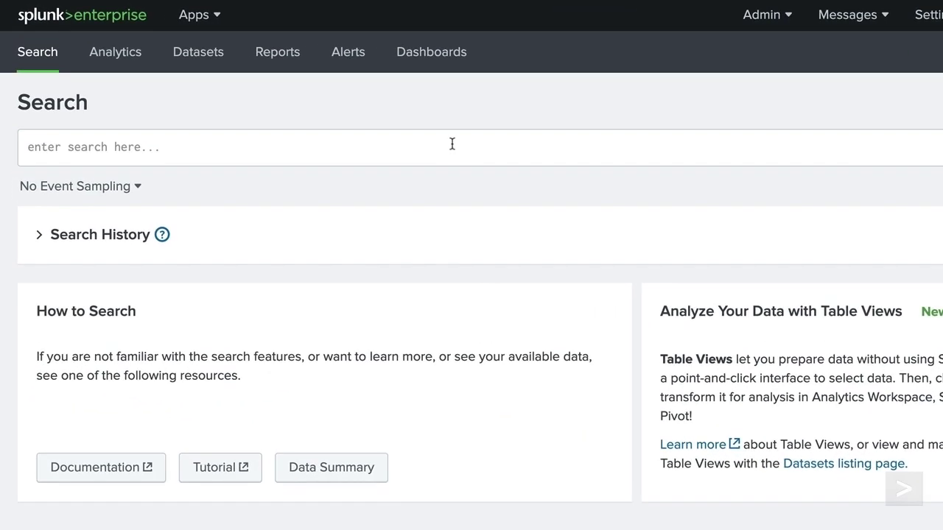
# Search index=web sourcetype=access_combined and scroll down to the field lists.
pyautogui.click(336, 105)
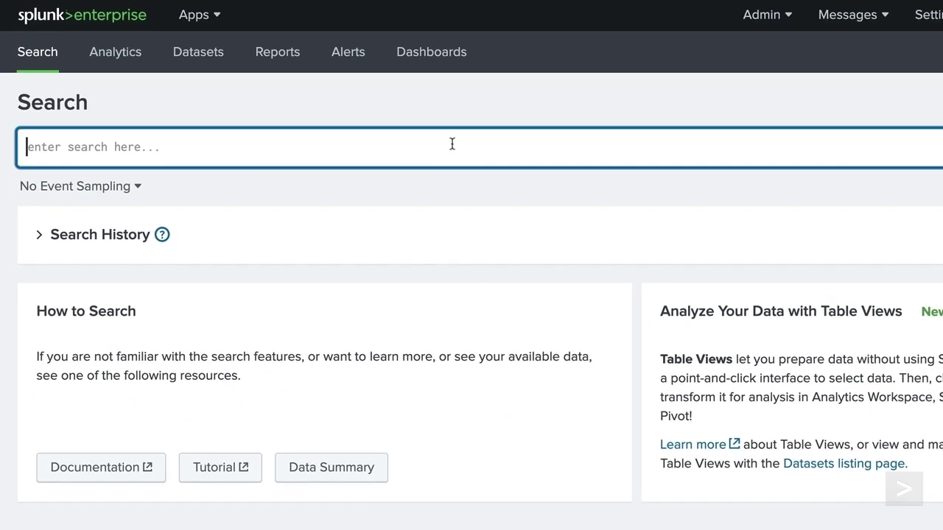
pyautogui.write('index=')
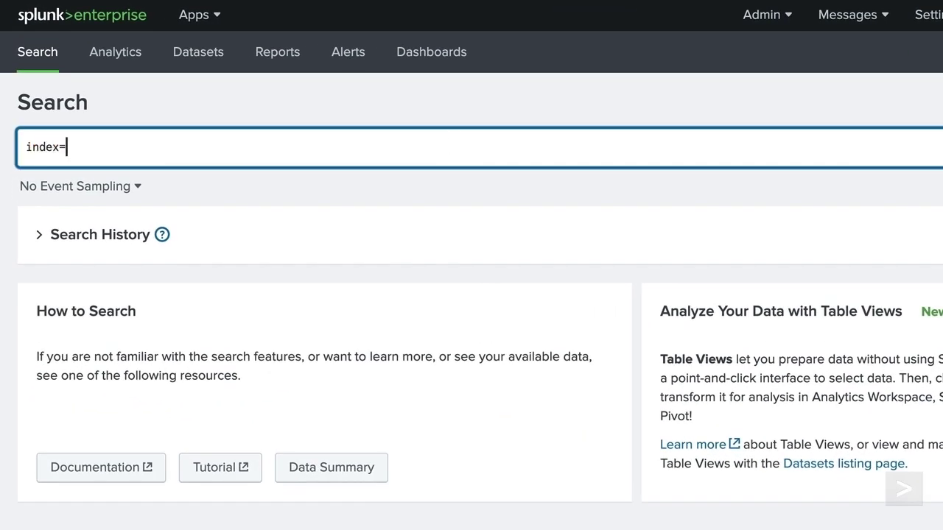
pyautogui.write('web sourcet')
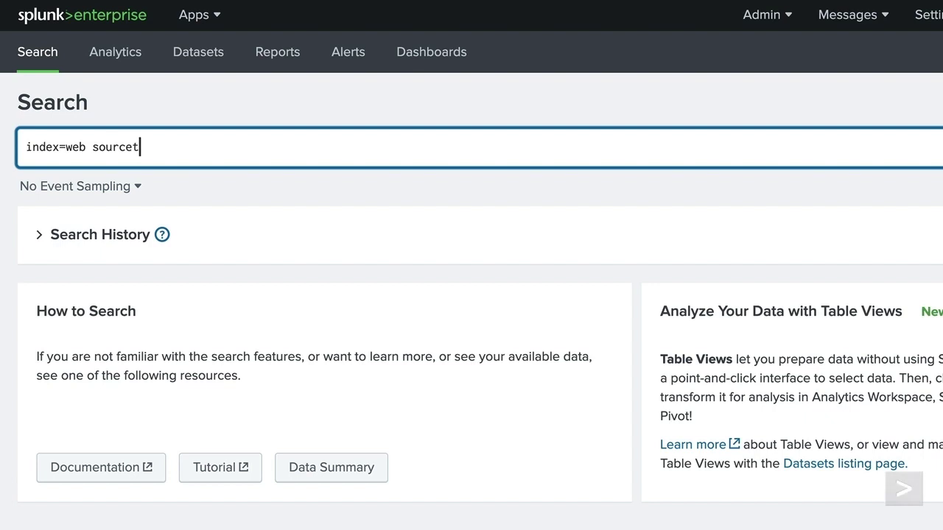
pyautogui.write('ype=access_com')
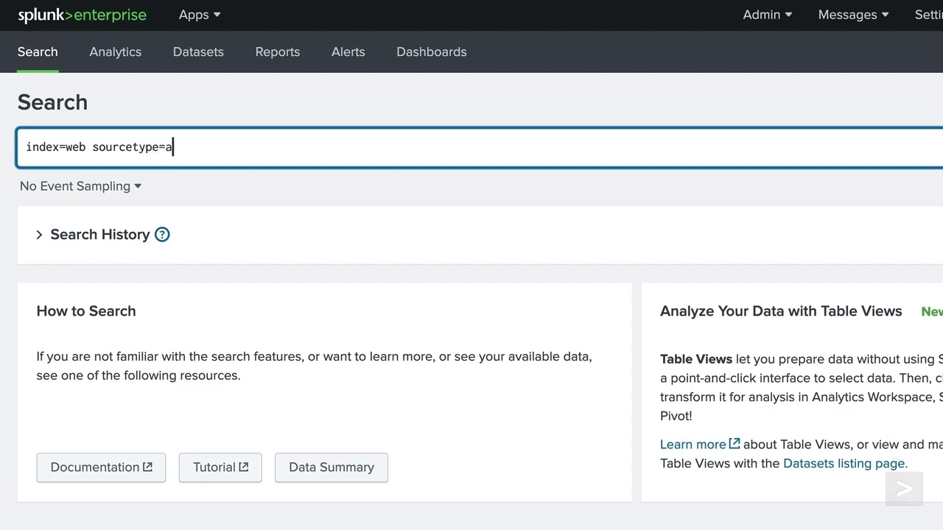
pyautogui.write('bined')
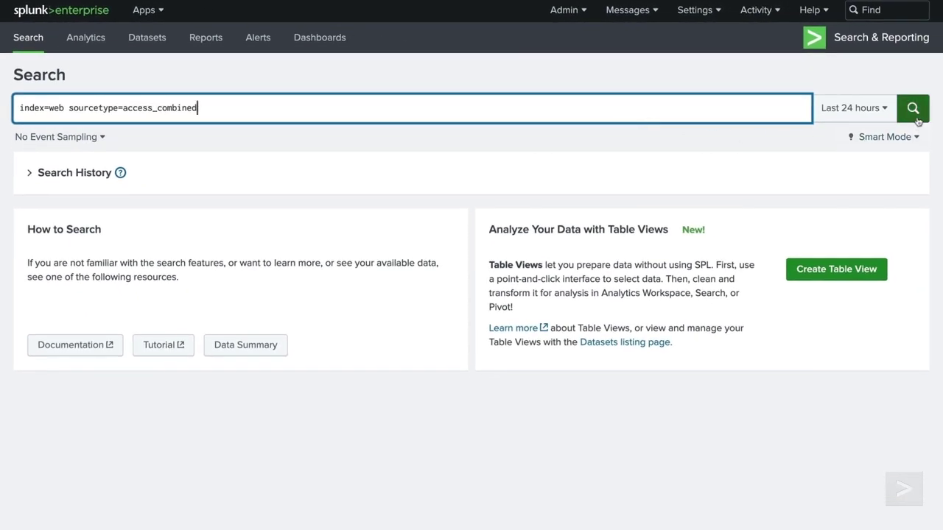
pyautogui.click(917, 120)
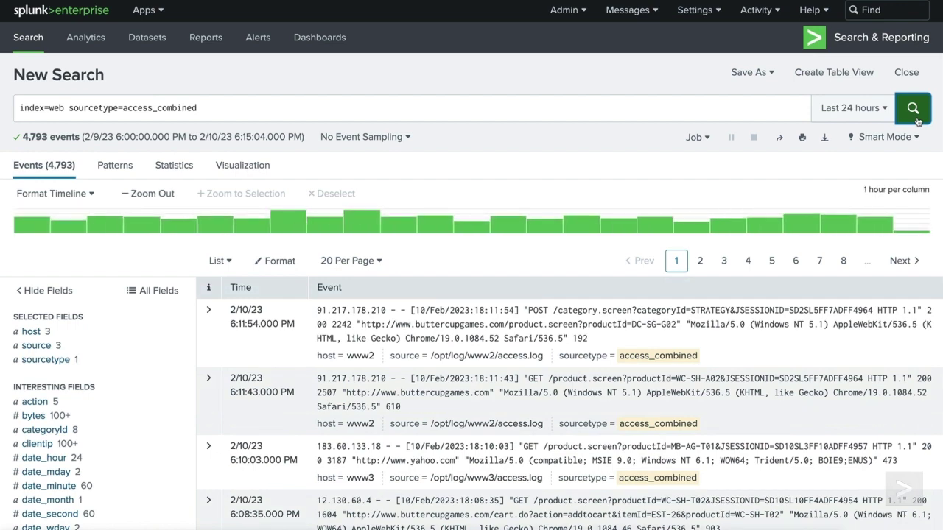
pyautogui.scroll(-1, 917, 120)
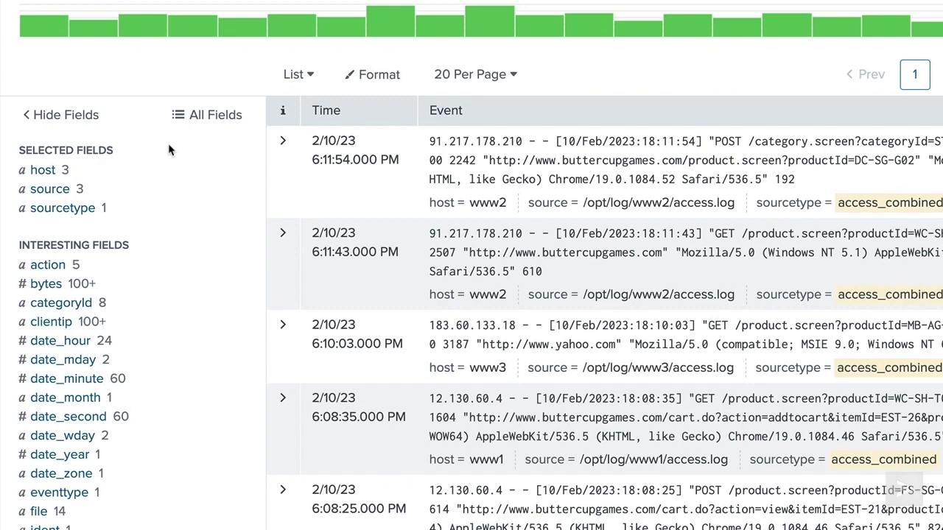
pyautogui.scroll(-5, 167, 149)
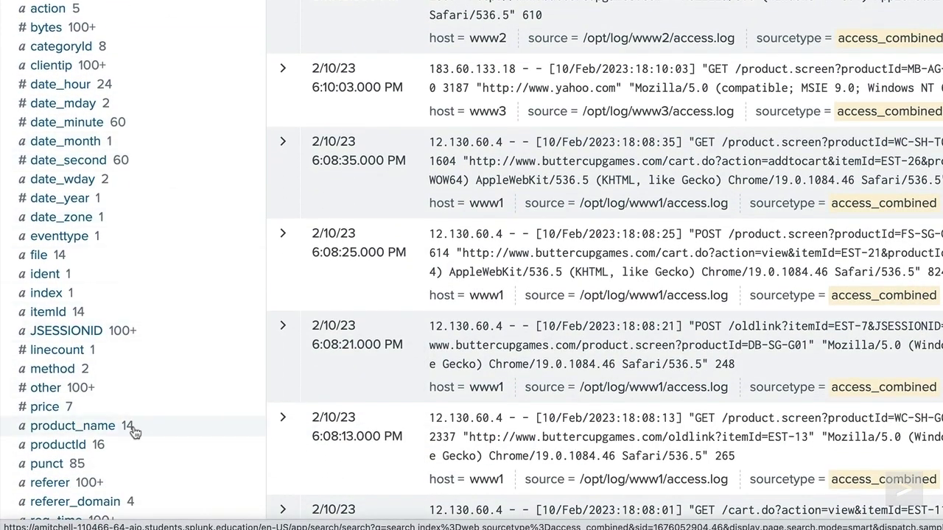
# Open the product_name field summary and run its rare-values report.
pyautogui.click(73, 426)
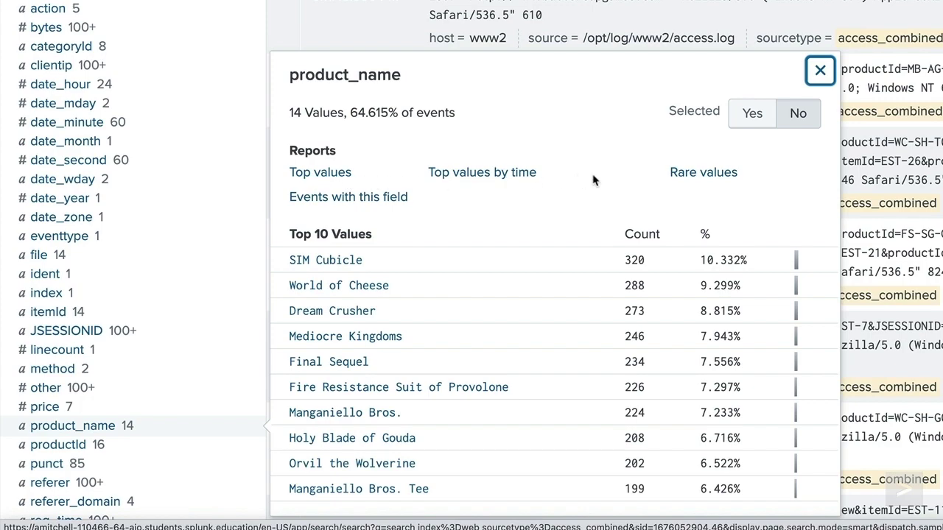
pyautogui.click(704, 174)
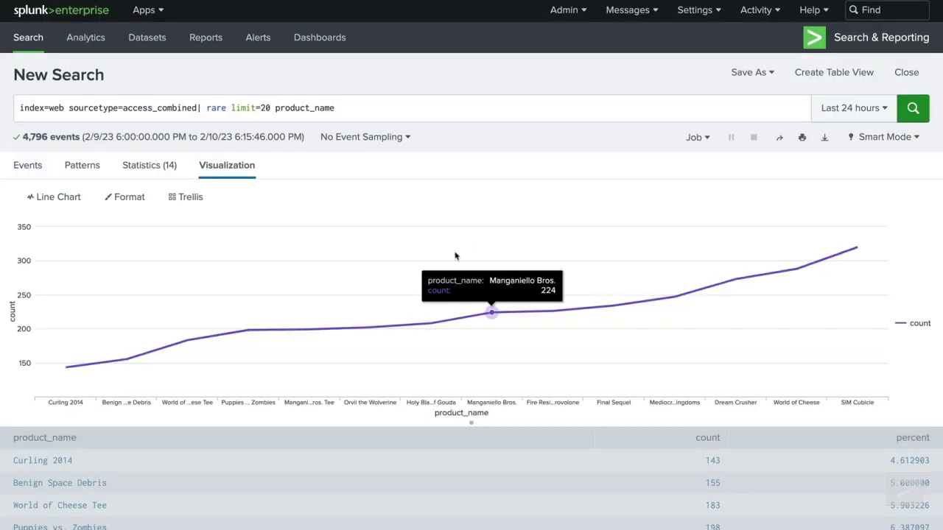
# Show the rare product_name results as a statistics table and select the limit value 20.
pyautogui.click(175, 178)
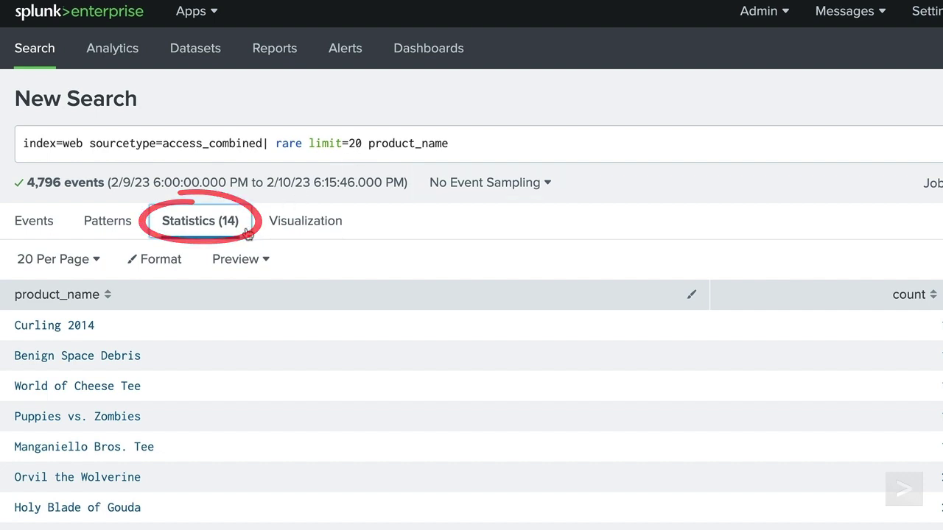
pyautogui.doubleClick(357, 143)
# Rerun rare product_name with limit=5, then with the shorthand 'rare 5'.
pyautogui.write('5')
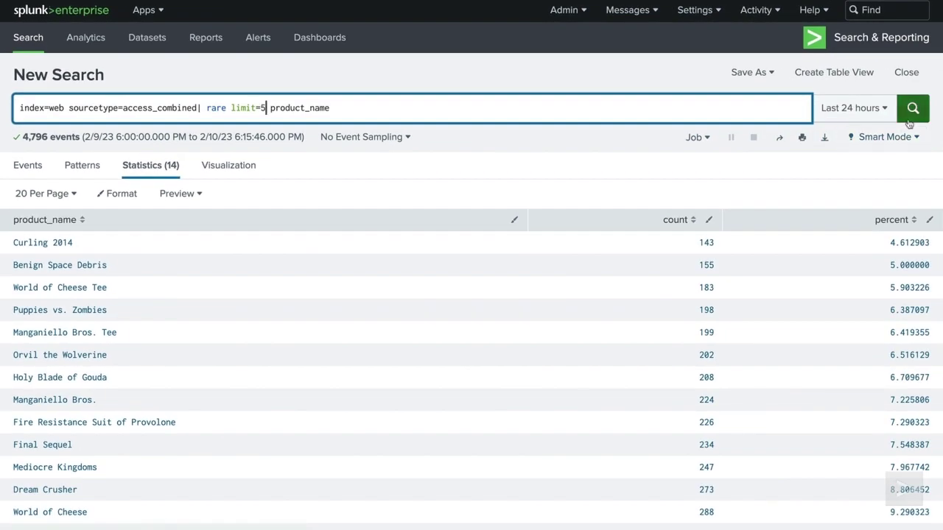
pyautogui.click(909, 121)
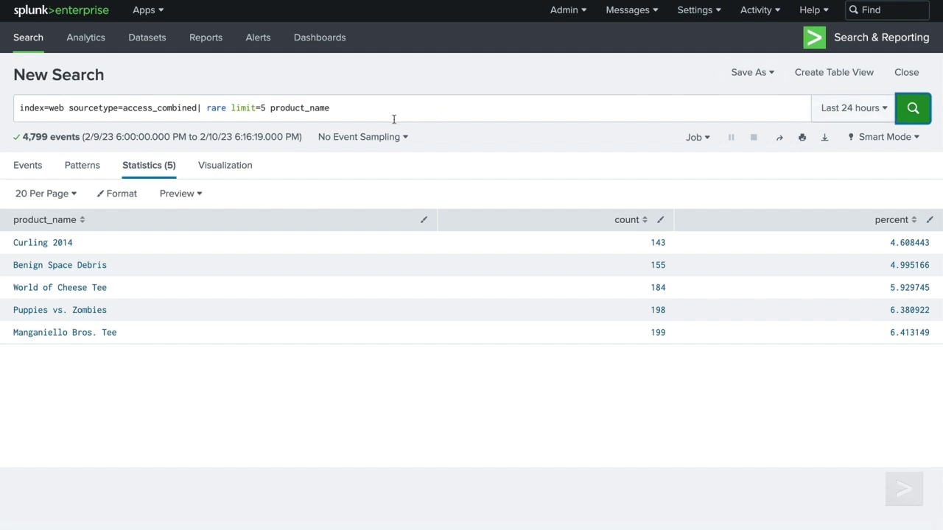
pyautogui.moveTo(261, 108); pyautogui.dragTo(235, 107)
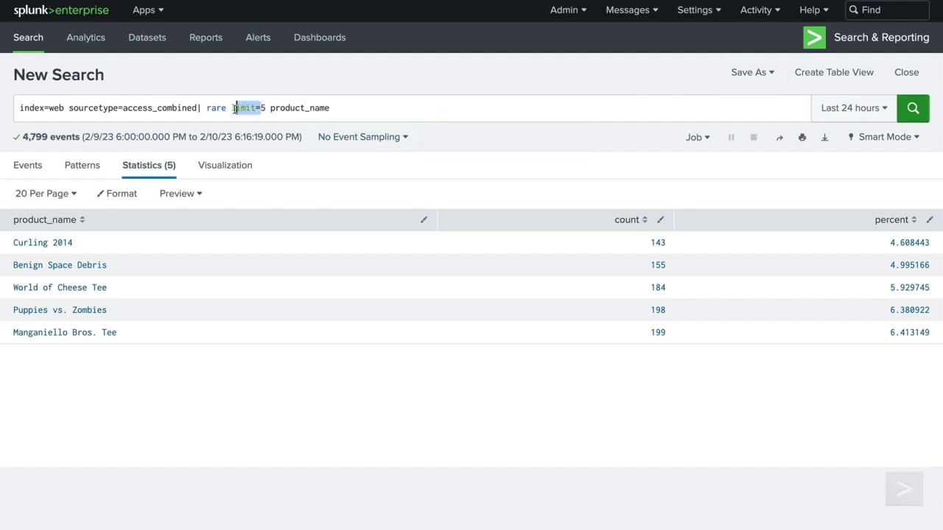
pyautogui.press('BackSpace')
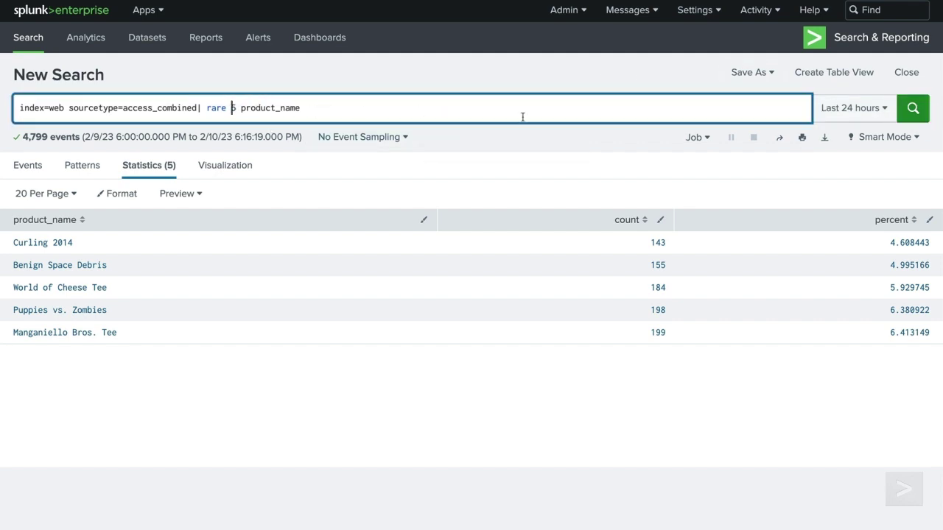
pyautogui.click(911, 110)
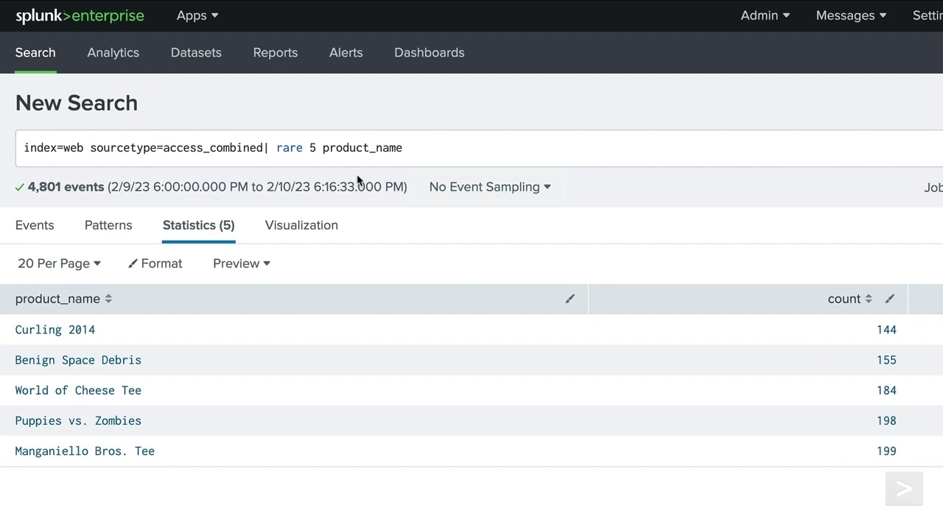
# Remove the limit number and rerun rare product_name with no limit.
pyautogui.click(317, 150)
pyautogui.press('BackSpace')
pyautogui.write('10')
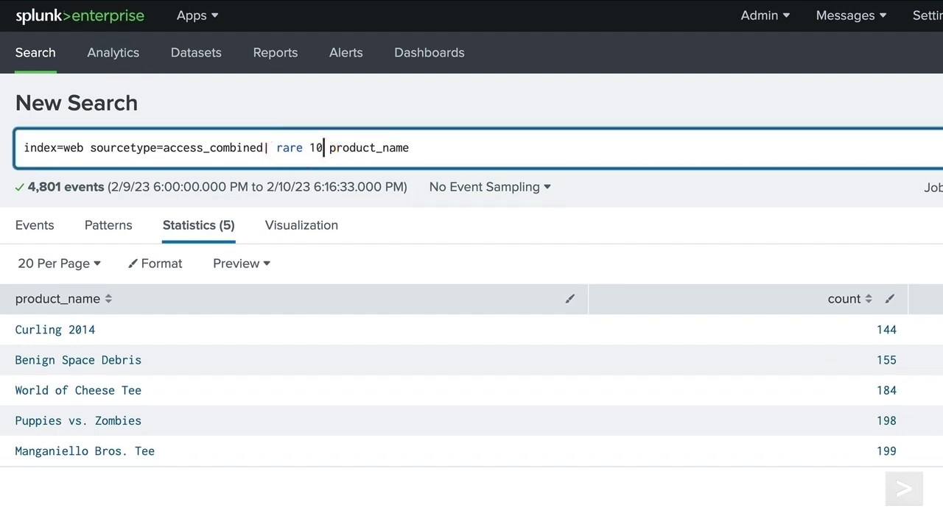
pyautogui.press('BackSpace')
pyautogui.press('BackSpace')
pyautogui.press('BackSpace')
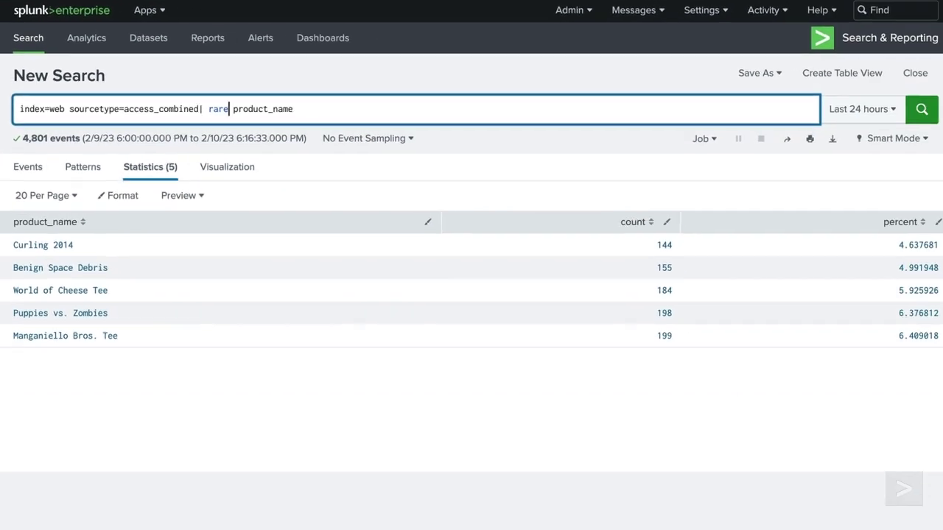
pyautogui.click(925, 110)
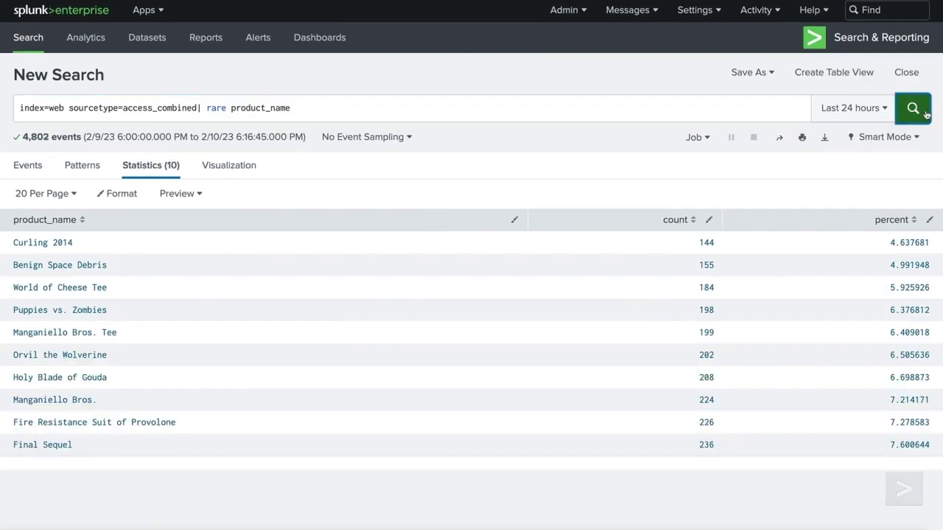
# Append showperc=f to the rare product_name search so only counts are shown.
pyautogui.click(626, 115)
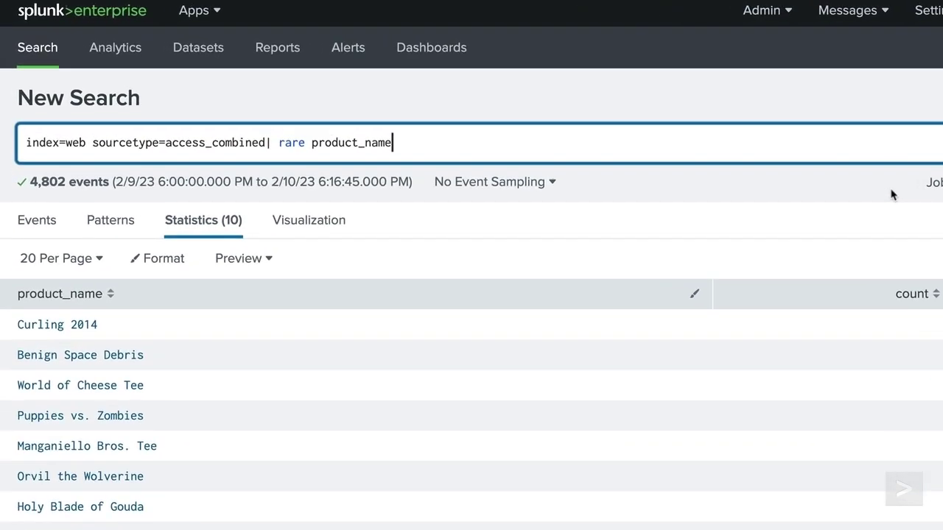
pyautogui.write('showperc=f')
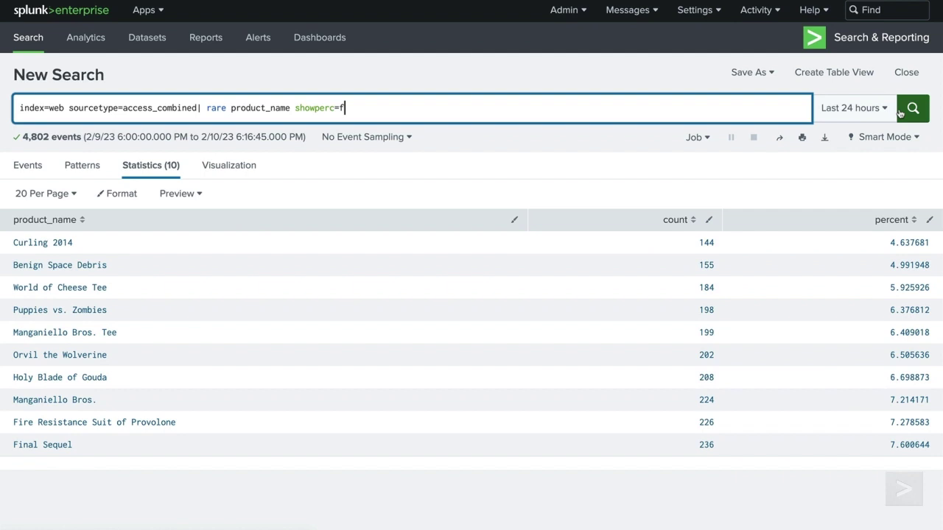
pyautogui.click(901, 112)
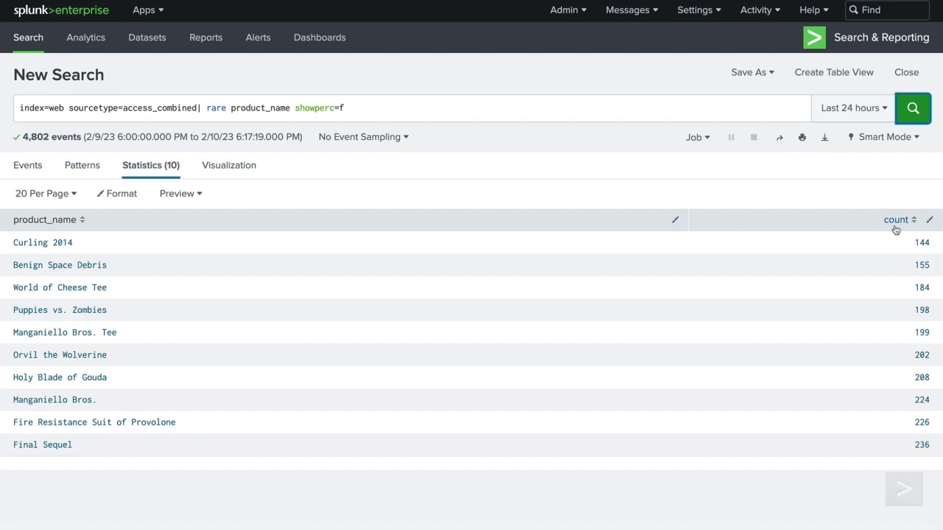
pyautogui.click(603, 112)
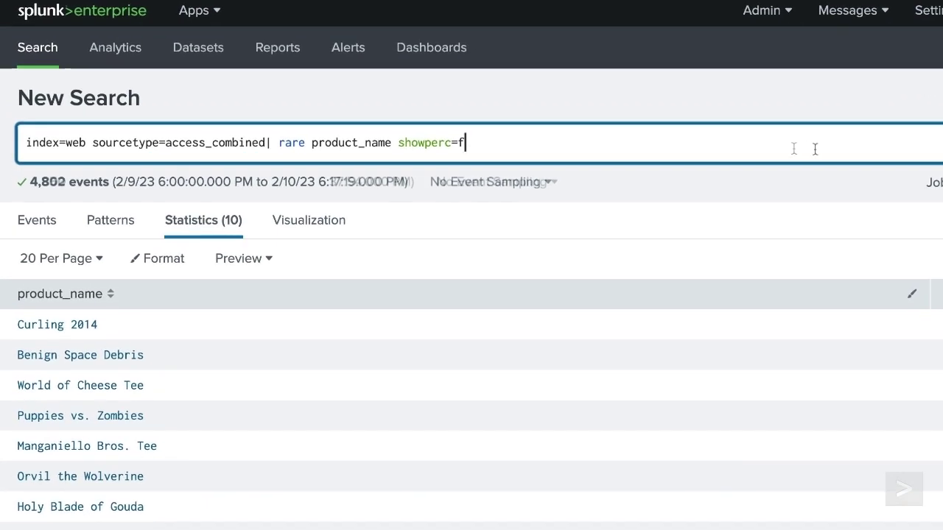
# Add countfield="Sum of Products" to the rare search, run it, then open an empty Search page.
pyautogui.write('count')
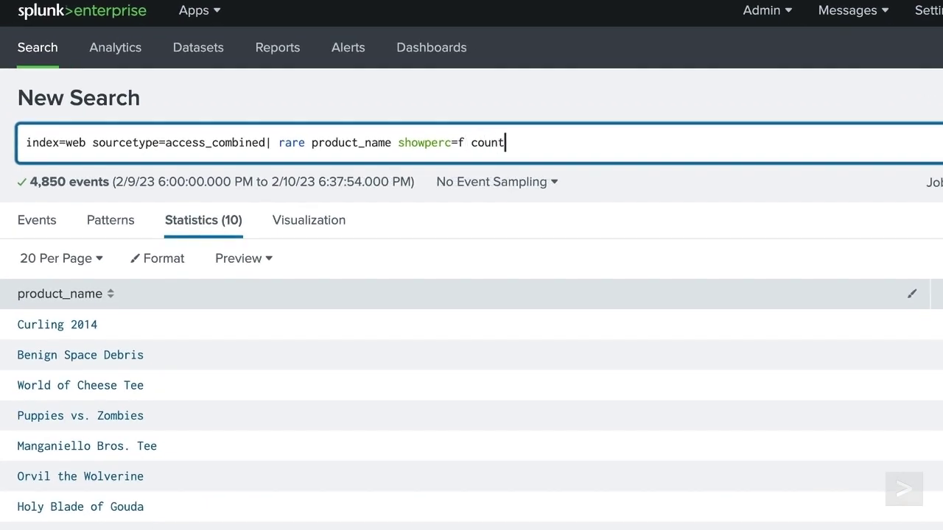
pyautogui.write('field=')
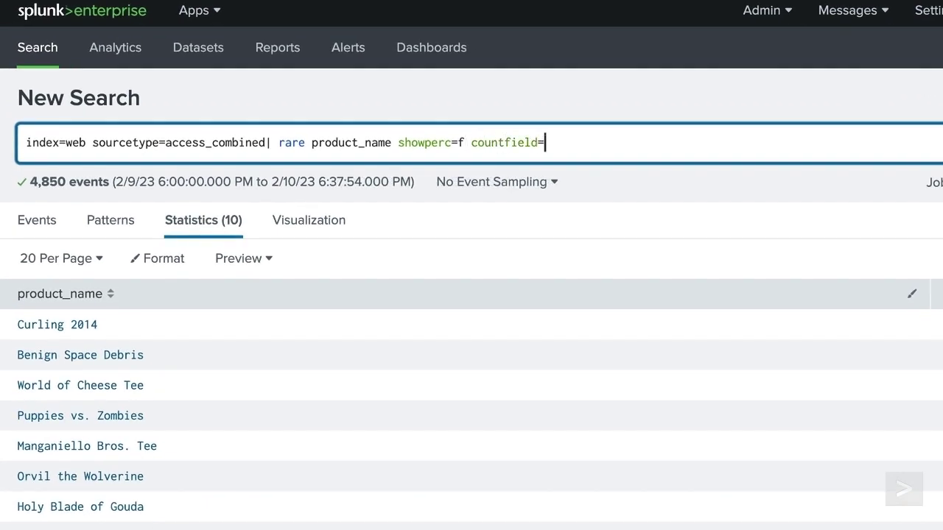
pyautogui.write('"Sun')
pyautogui.press('BackSpace')
pyautogui.write('m of Products"')
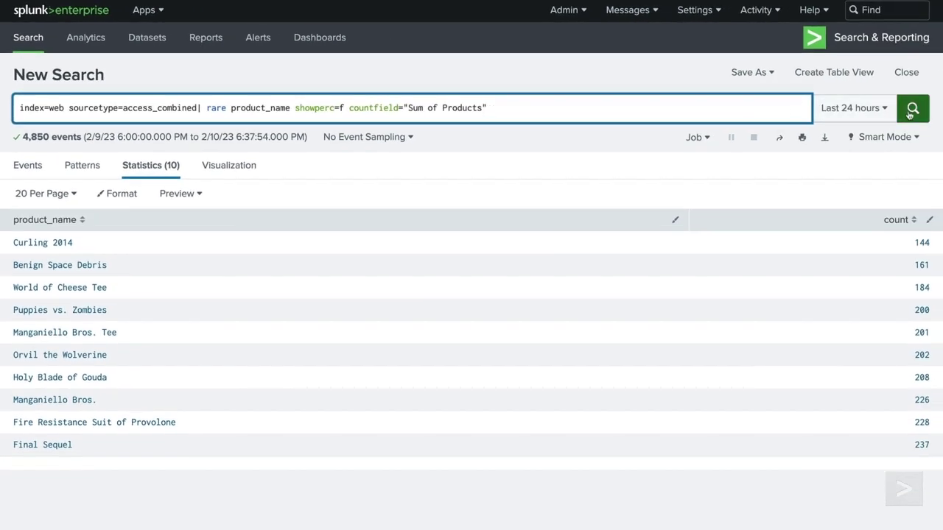
pyautogui.click(912, 110)
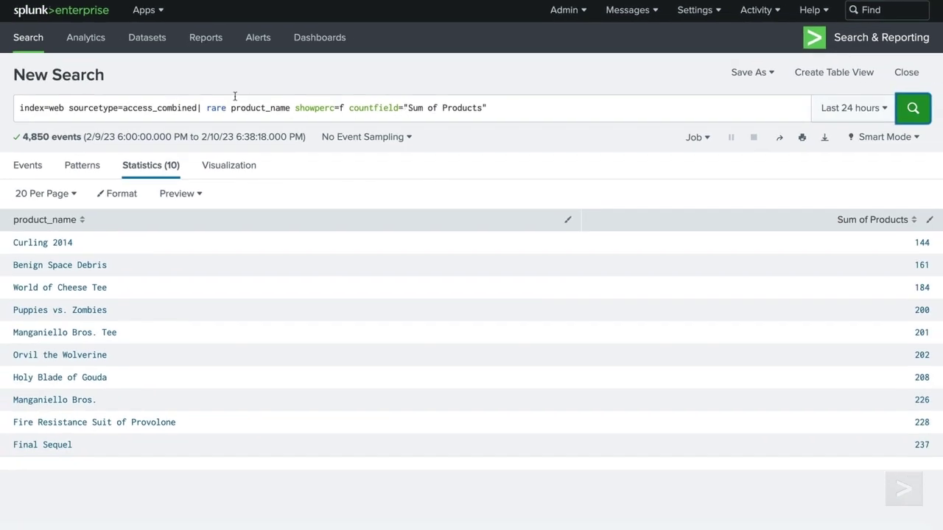
pyautogui.click(102, 15)
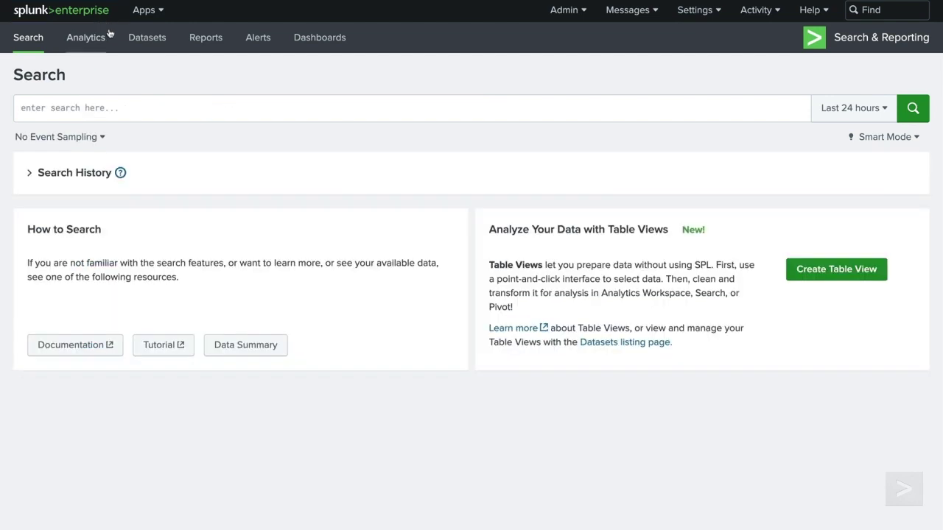
# Run index=network sourcetype=cisco_wsa_squid | top cs_username x_webcat_code_full, then start a fresh search.
pyautogui.click(167, 107)
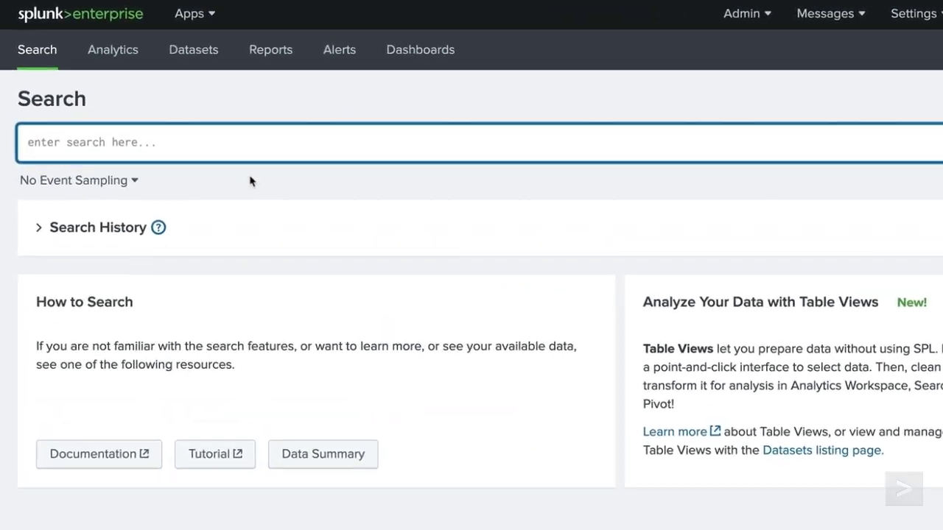
pyautogui.write('in')
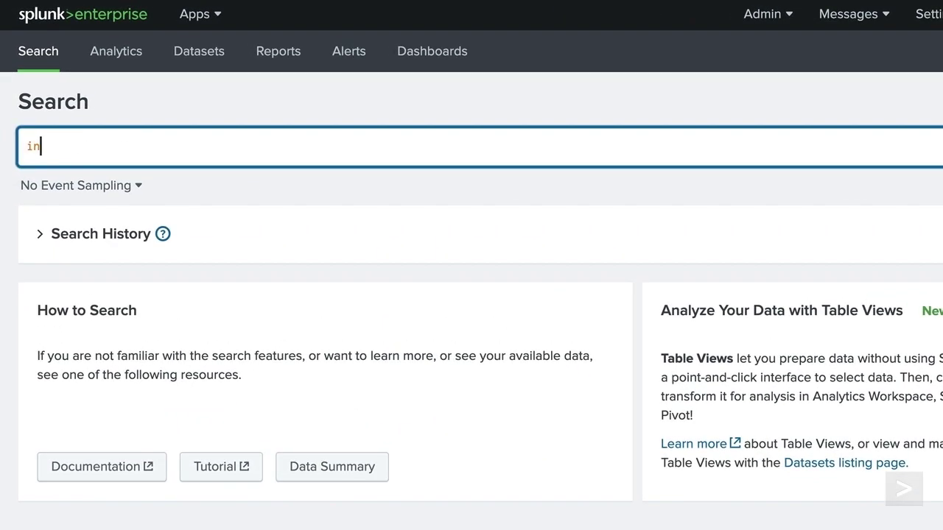
pyautogui.write('dex=network')
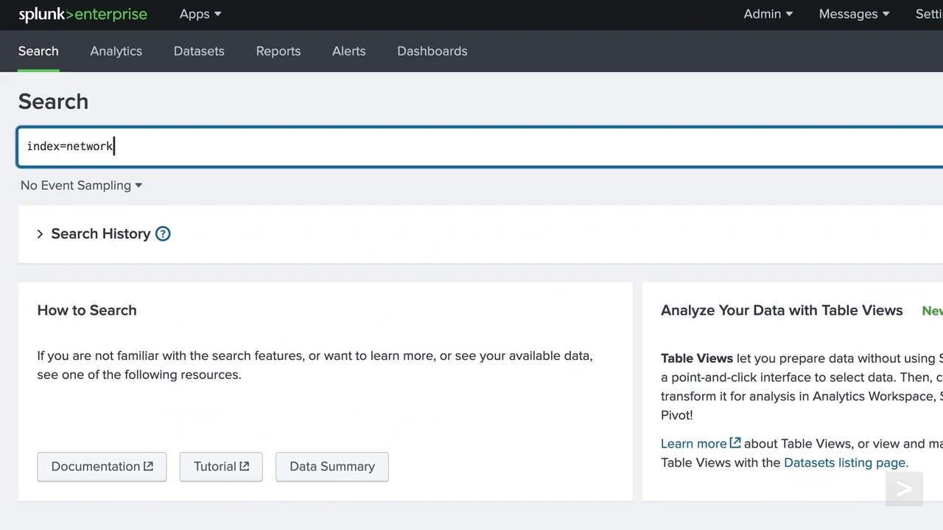
pyautogui.write(' sourcetype=')
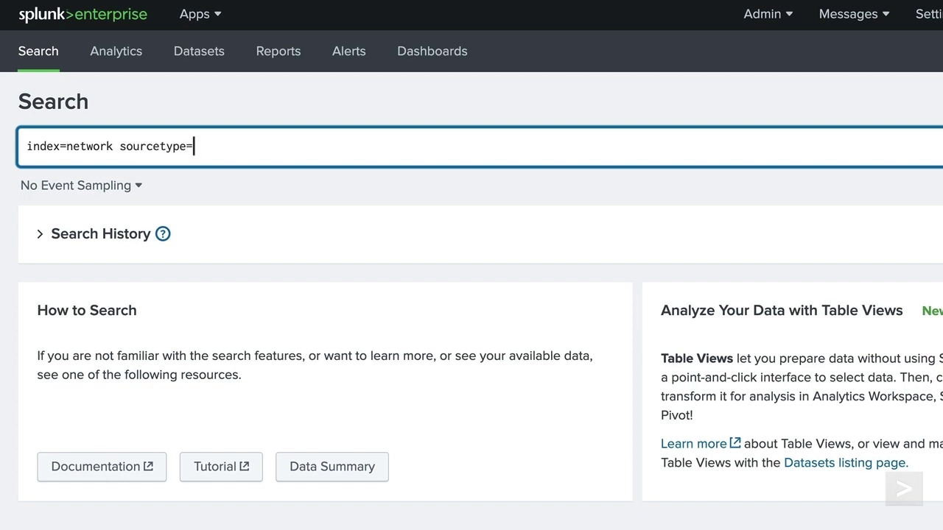
pyautogui.write('cisco_wsa_squid')
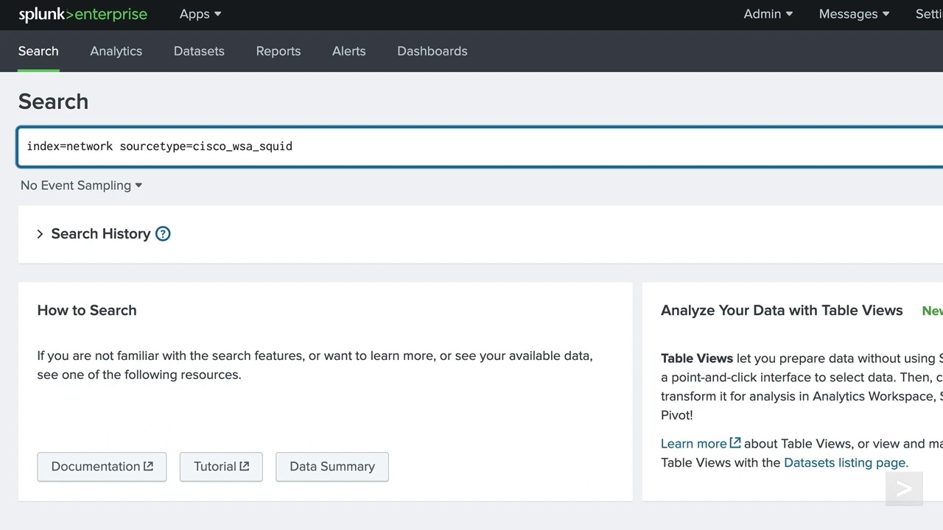
pyautogui.hotkey('shift', 'Return')
pyautogui.write('| top')
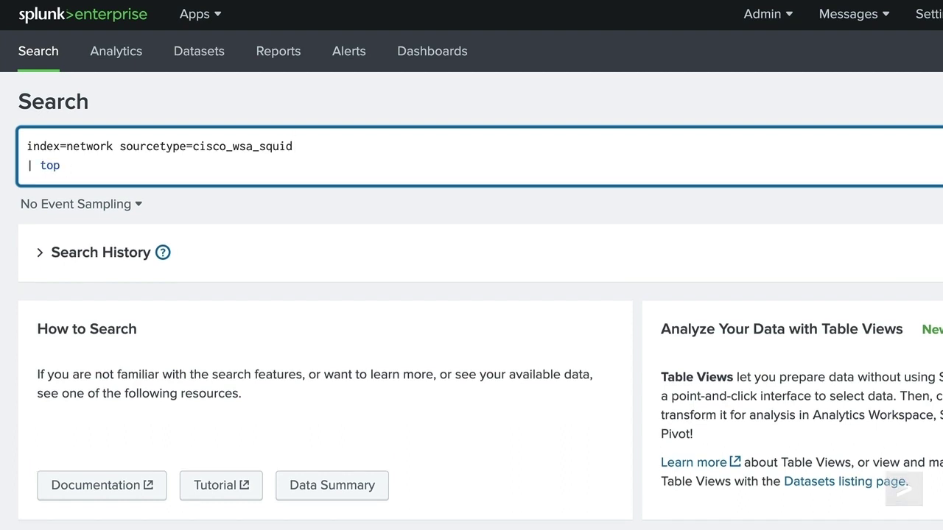
pyautogui.write(' cs_username')
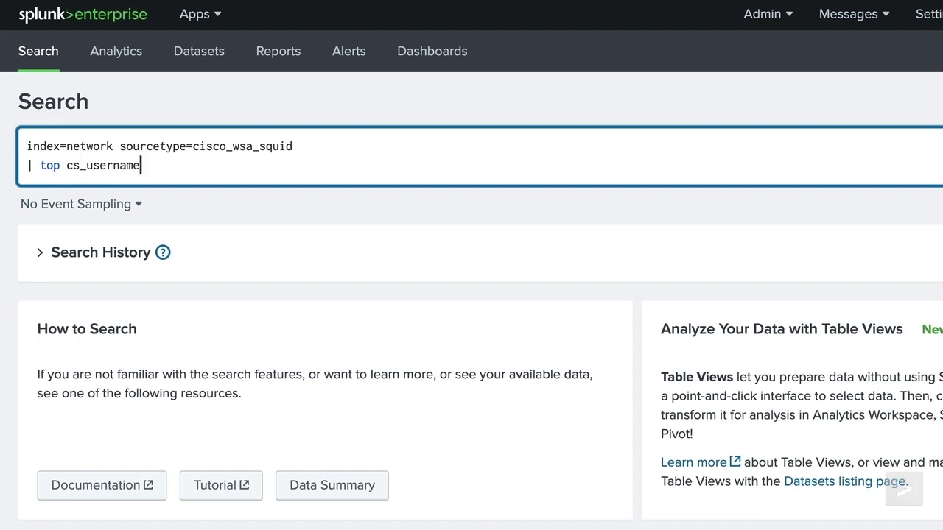
pyautogui.write(' x_webcat_code_full')
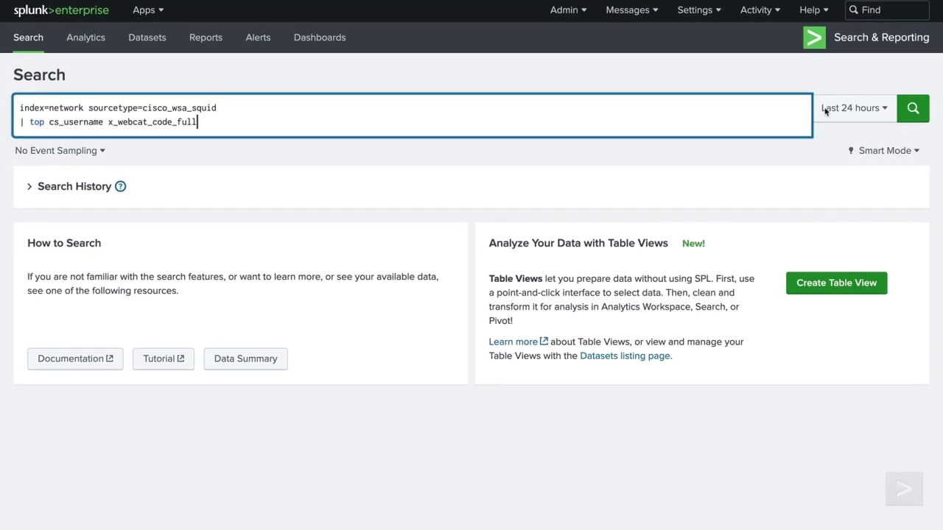
pyautogui.click(909, 122)
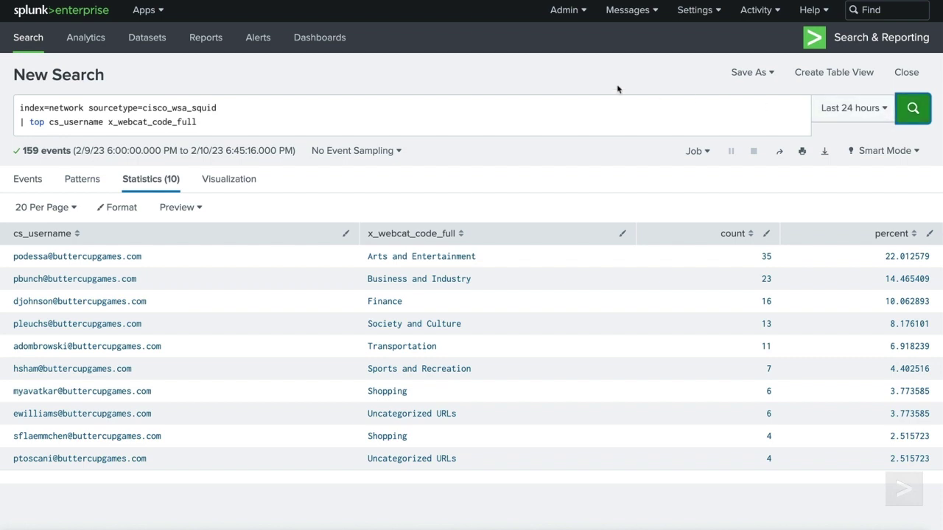
pyautogui.click(61, 16)
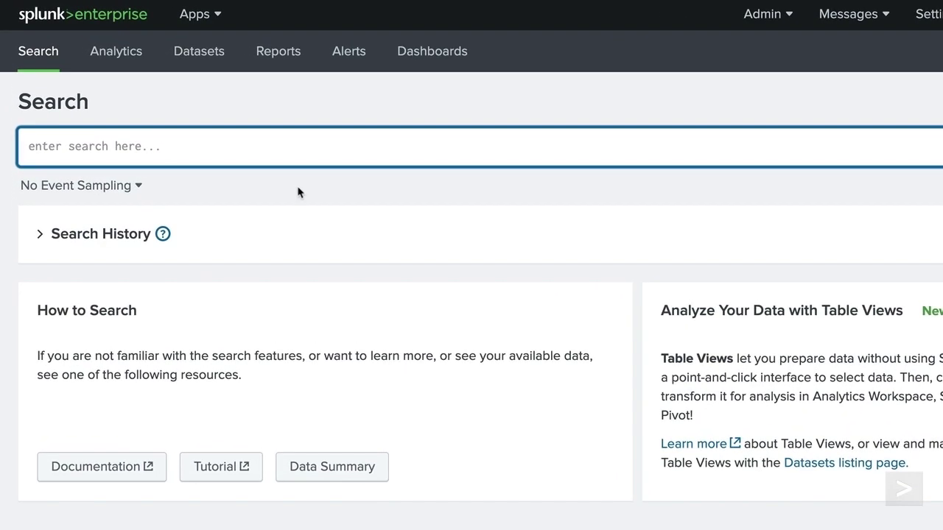
# Run top cs_username by x_webcat_code_full limit=5 on the cisco_wsa_squid network data.
pyautogui.write('in')
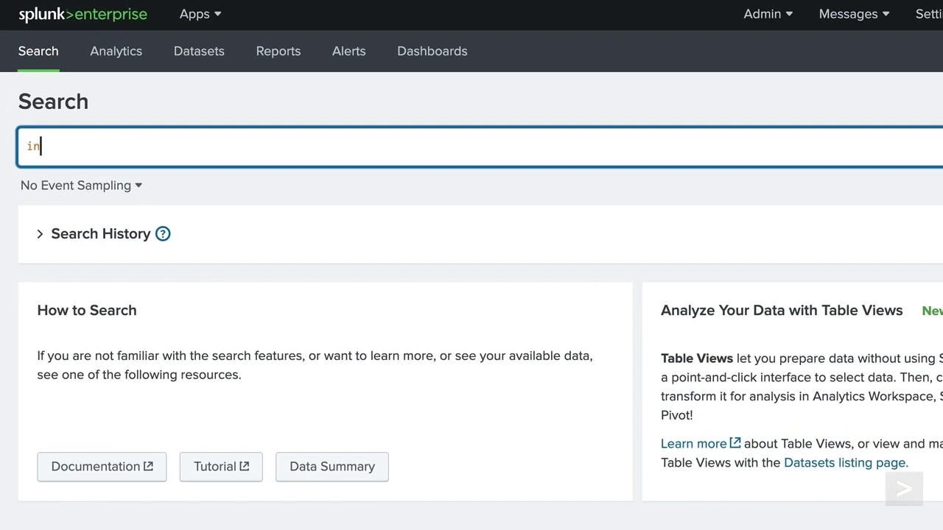
pyautogui.write('dex=network')
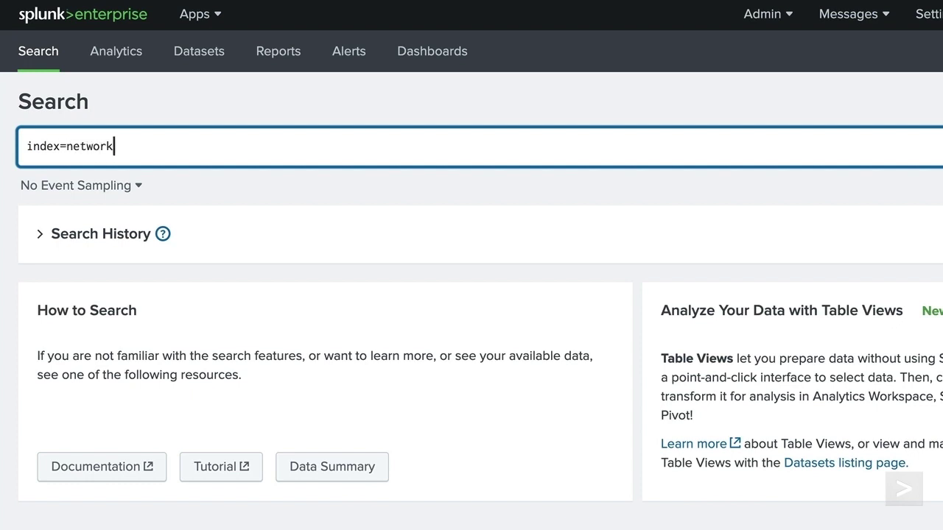
pyautogui.write(' sourcetype=')
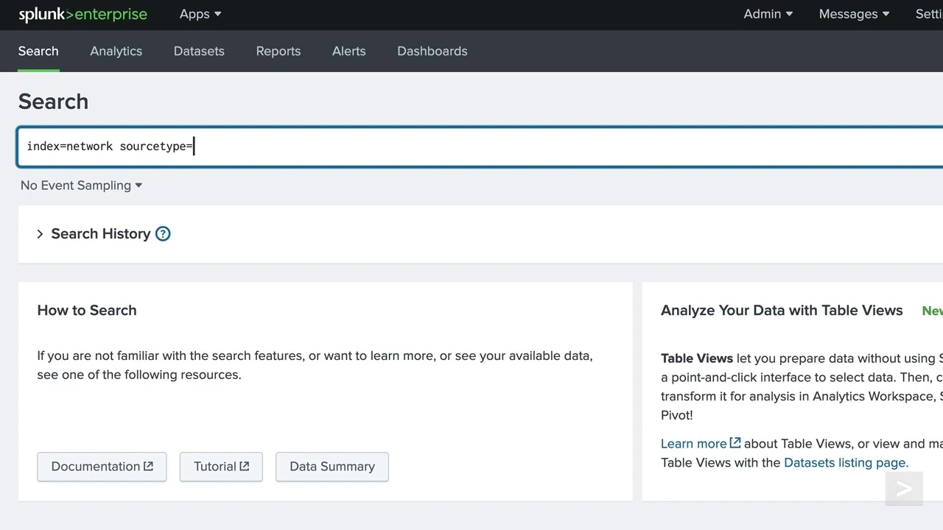
pyautogui.write('cisco_wsa_sq')
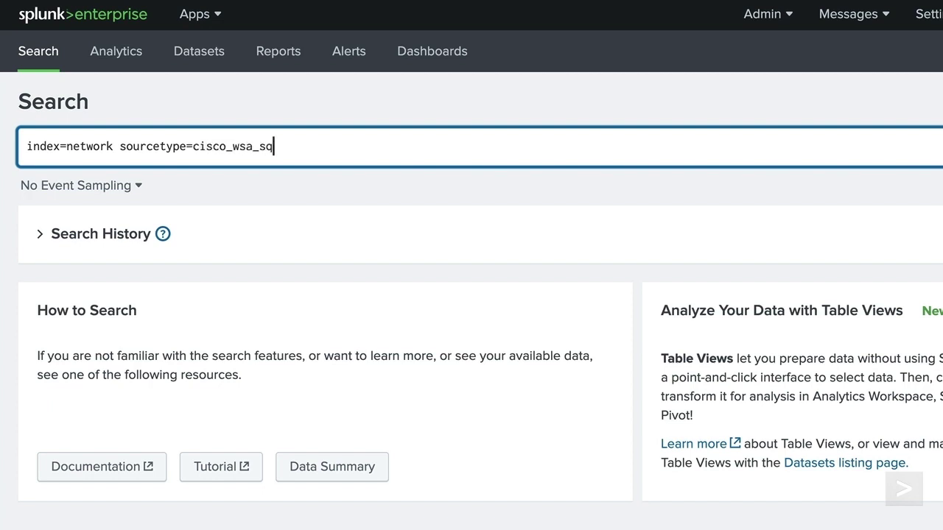
pyautogui.write('uid | top')
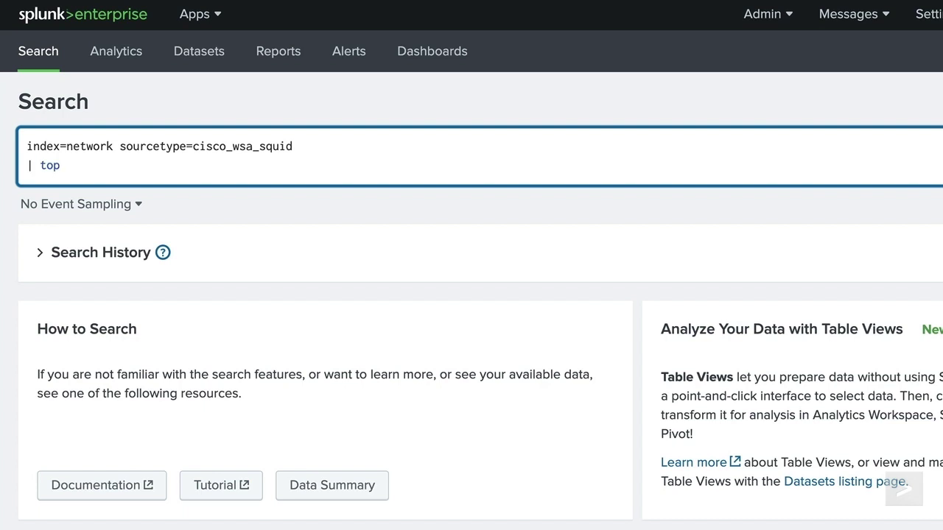
pyautogui.write(' cs_username')
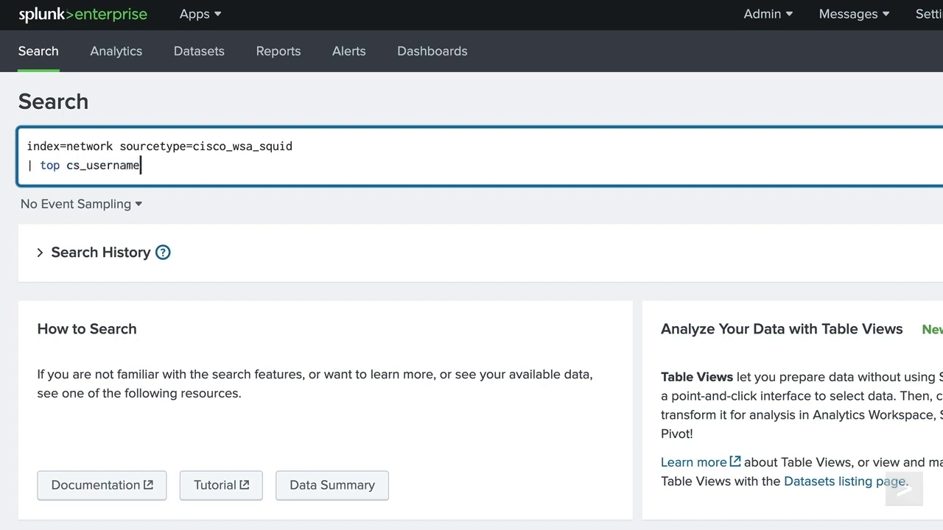
pyautogui.write(' by x_webcat_code_full')
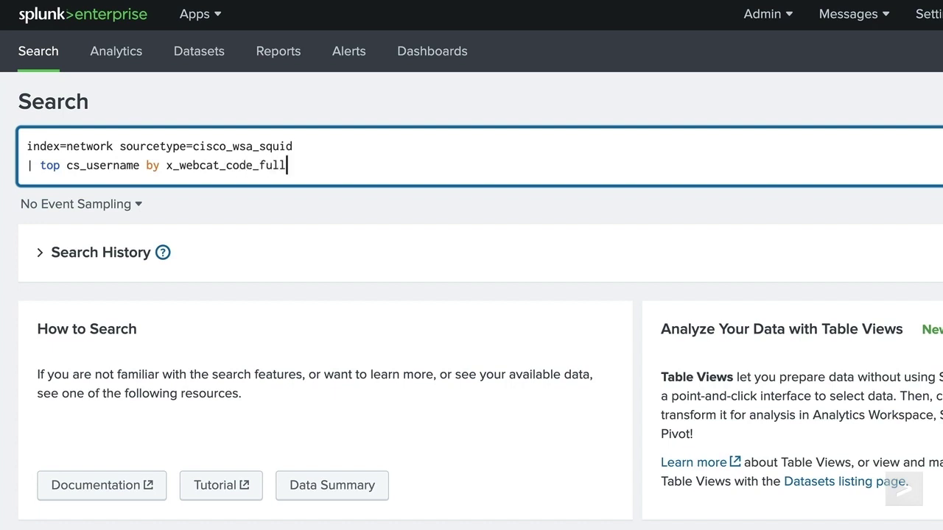
pyautogui.write(' limit=5')
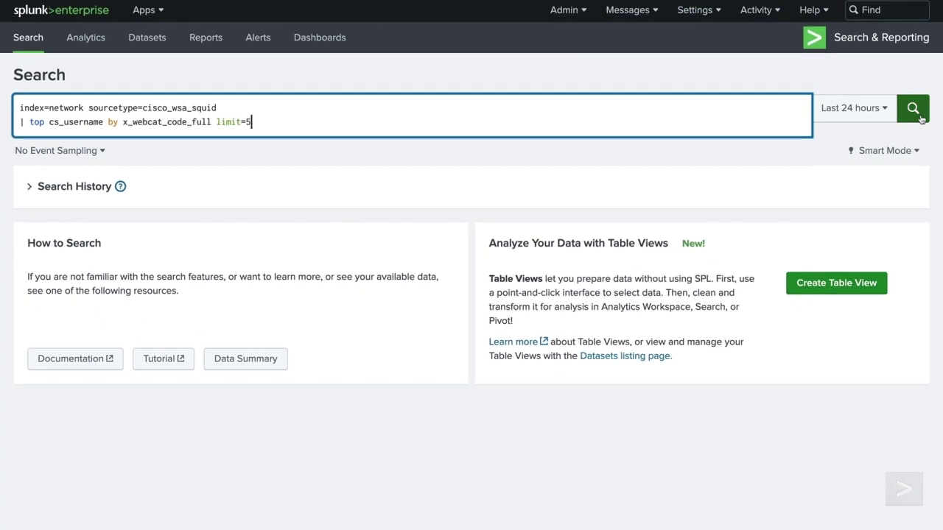
pyautogui.click(920, 117)
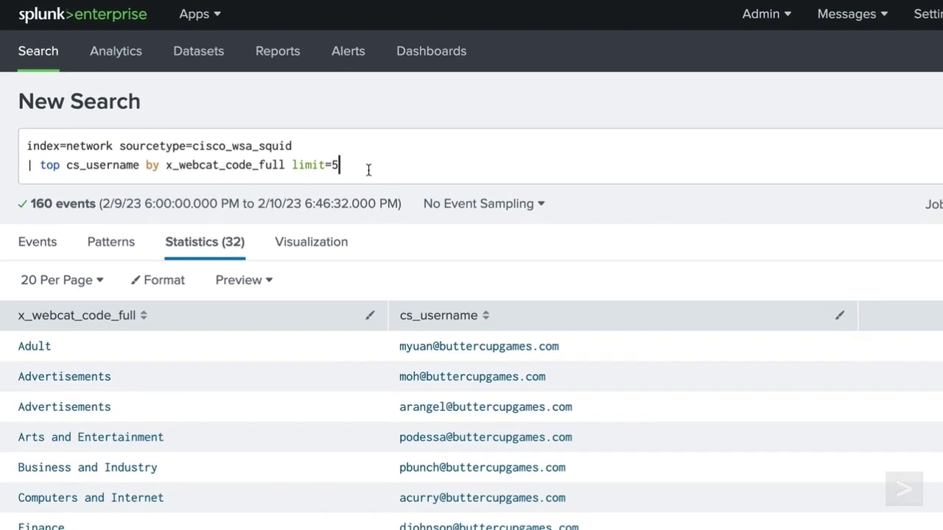
pyautogui.click(275, 125)
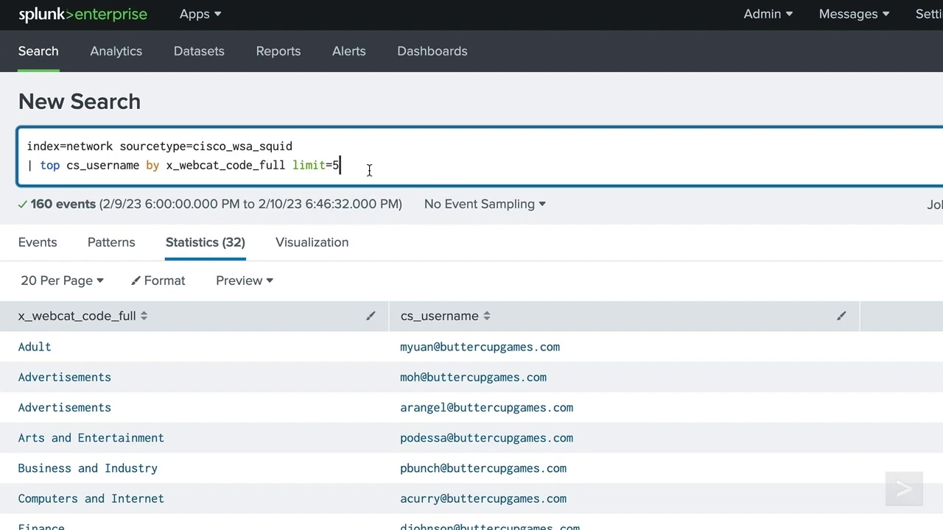
# Append showperc=f countfield="Total Sites Viewed" to the top search and rerun it.
pyautogui.write('showperc=f countfield=')
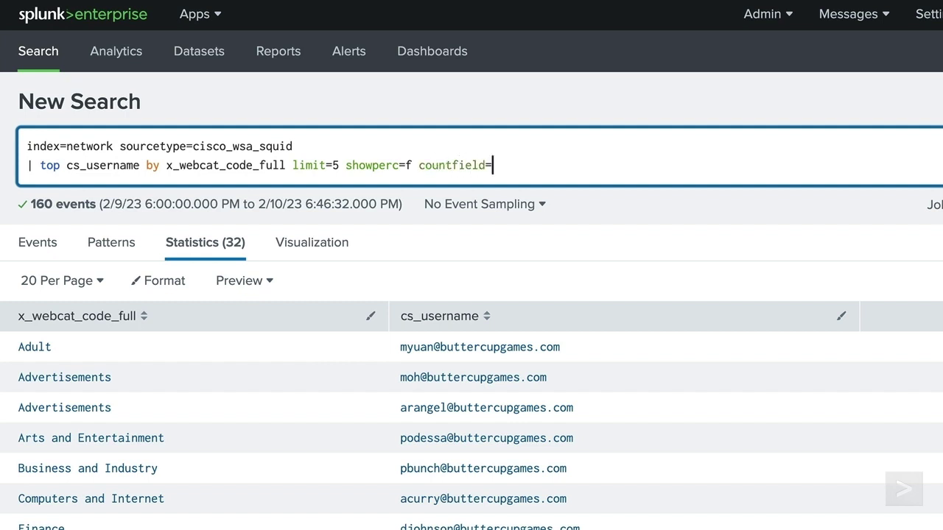
pyautogui.write('"Total Sites Viewed')
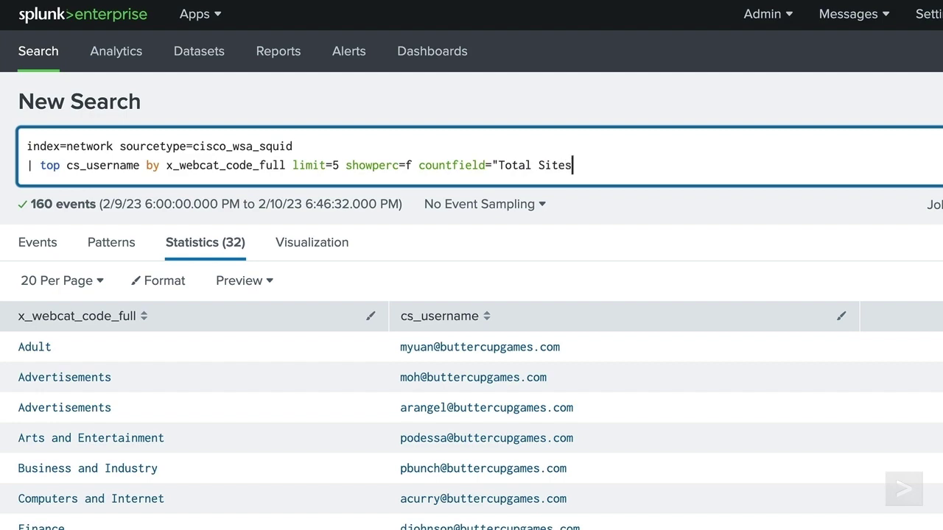
pyautogui.write('"')
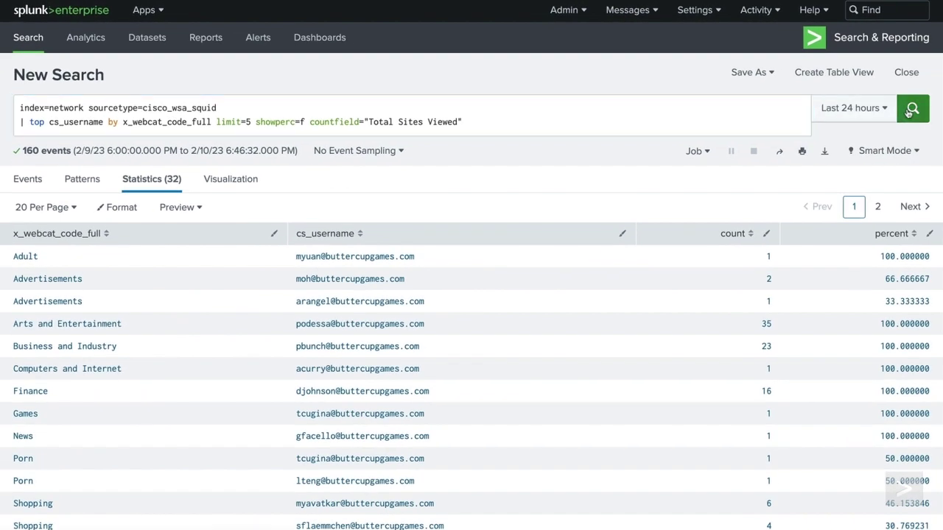
pyautogui.click(911, 110)
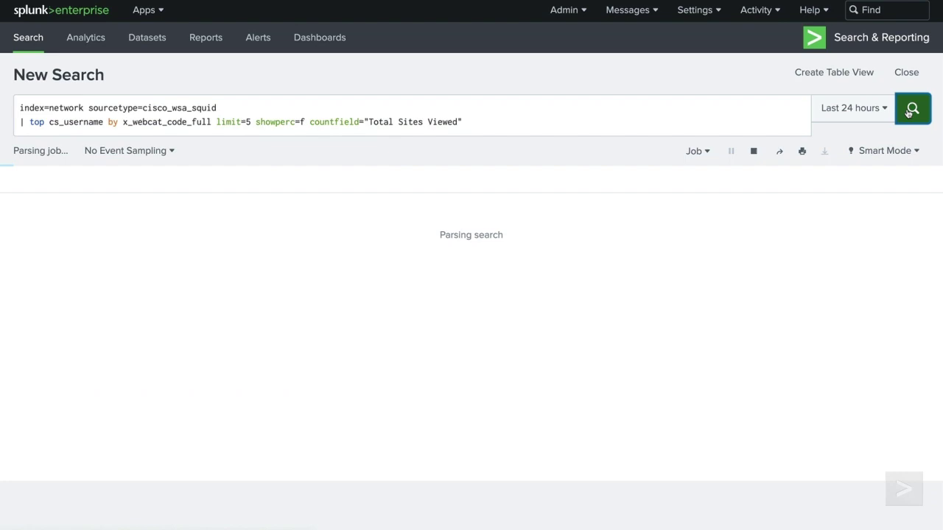